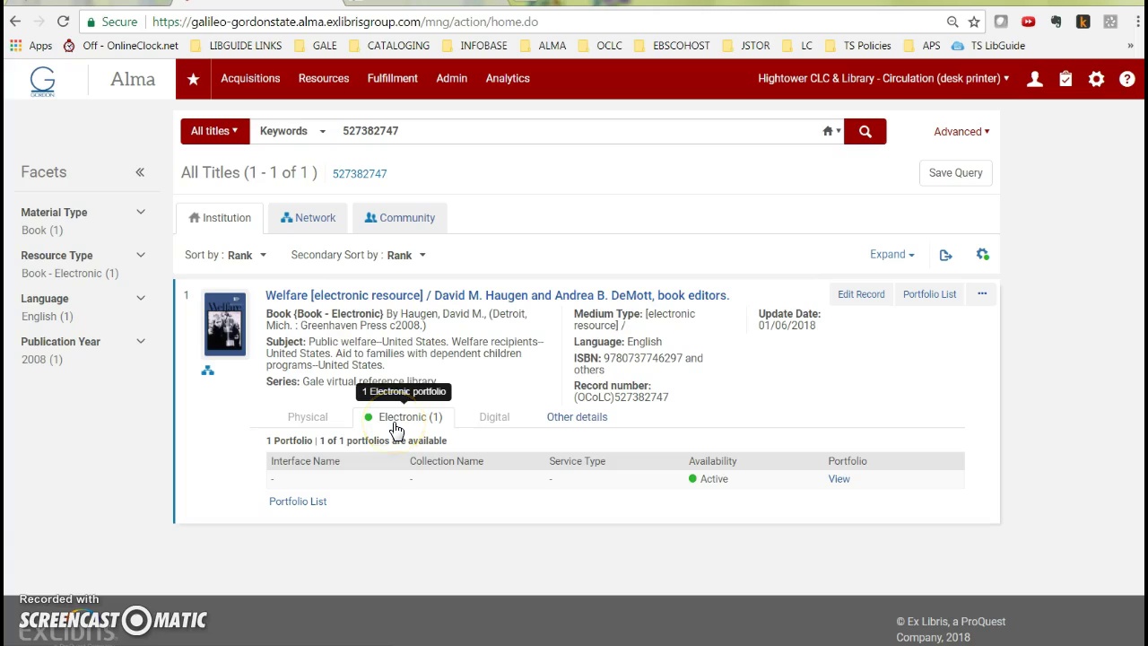
click(451, 484)
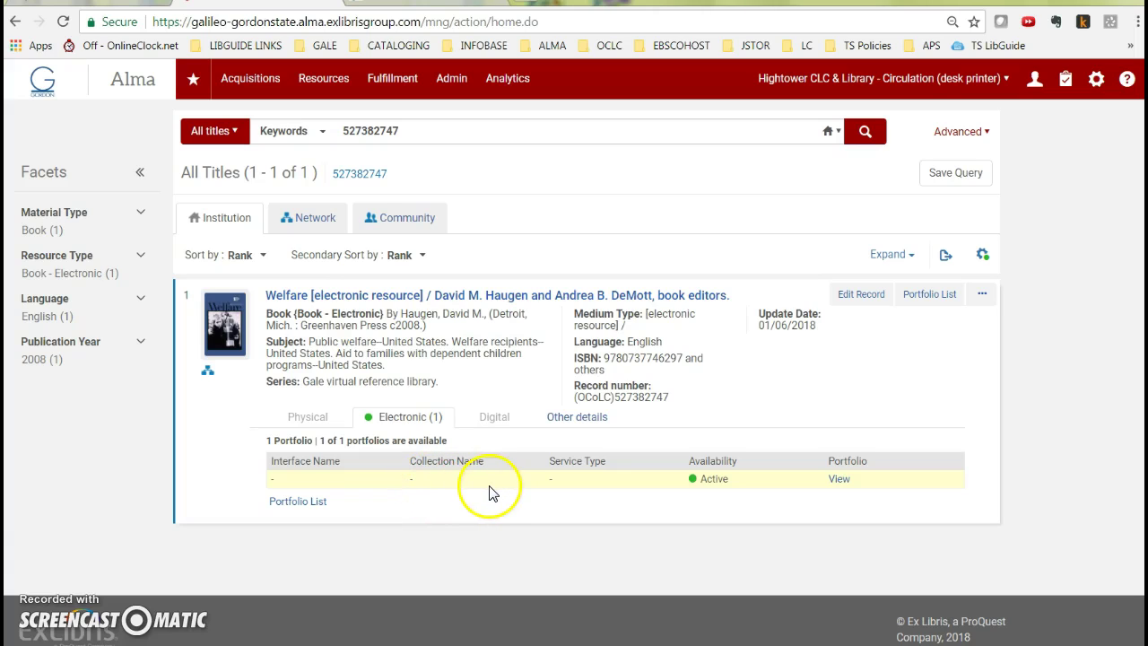
click(89, 2)
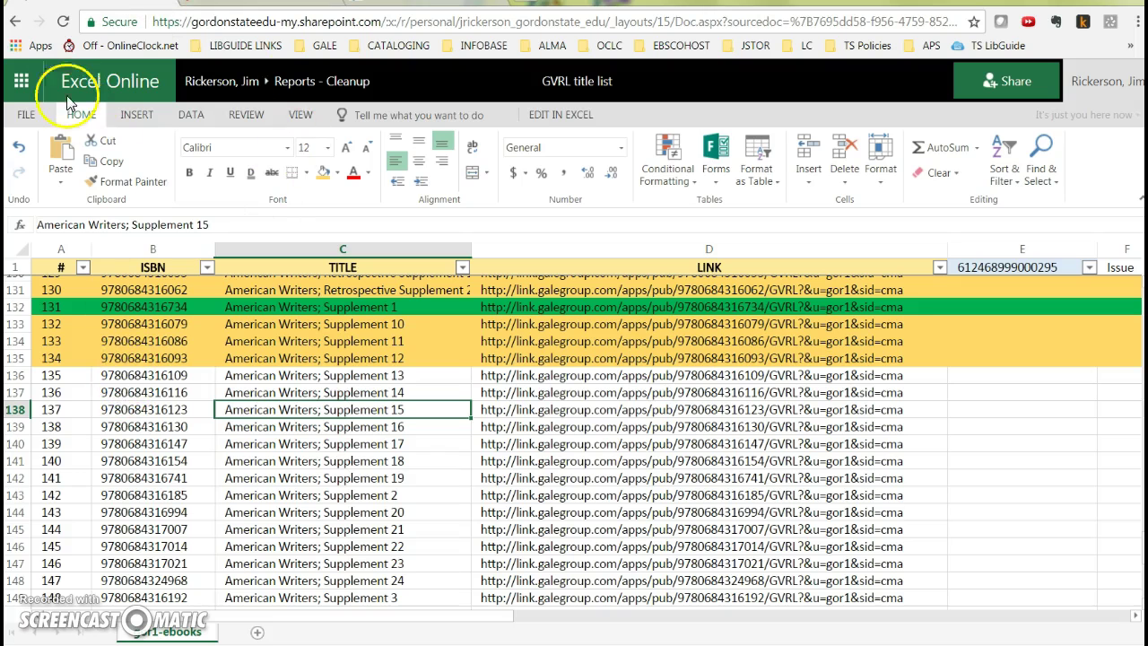
click(281, 5)
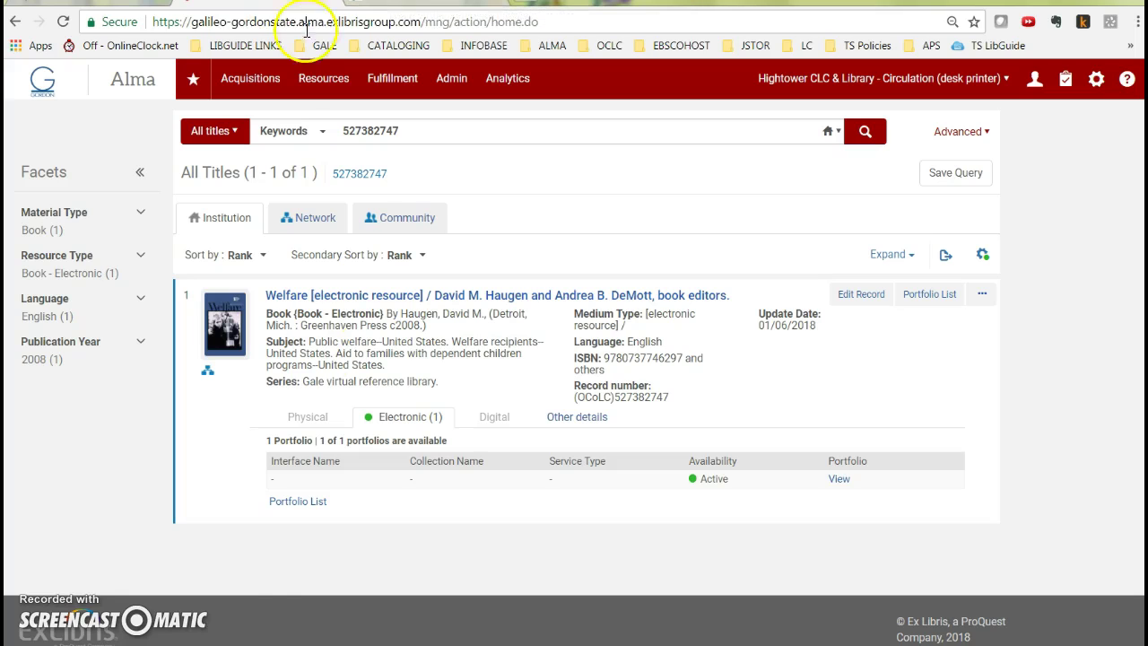
click(321, 131)
click(347, 179)
key(ctrl+a)
key(ctrl+v)
click(861, 135)
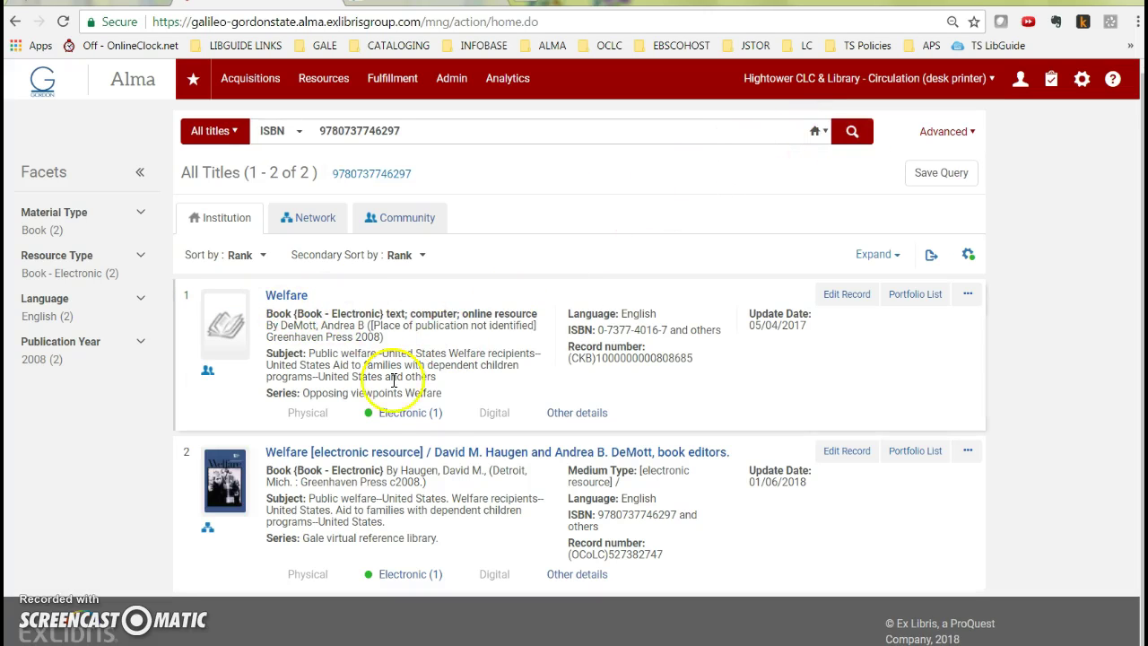
Expand the electronic portfolio details of both Welfare records in the search results
click(408, 415)
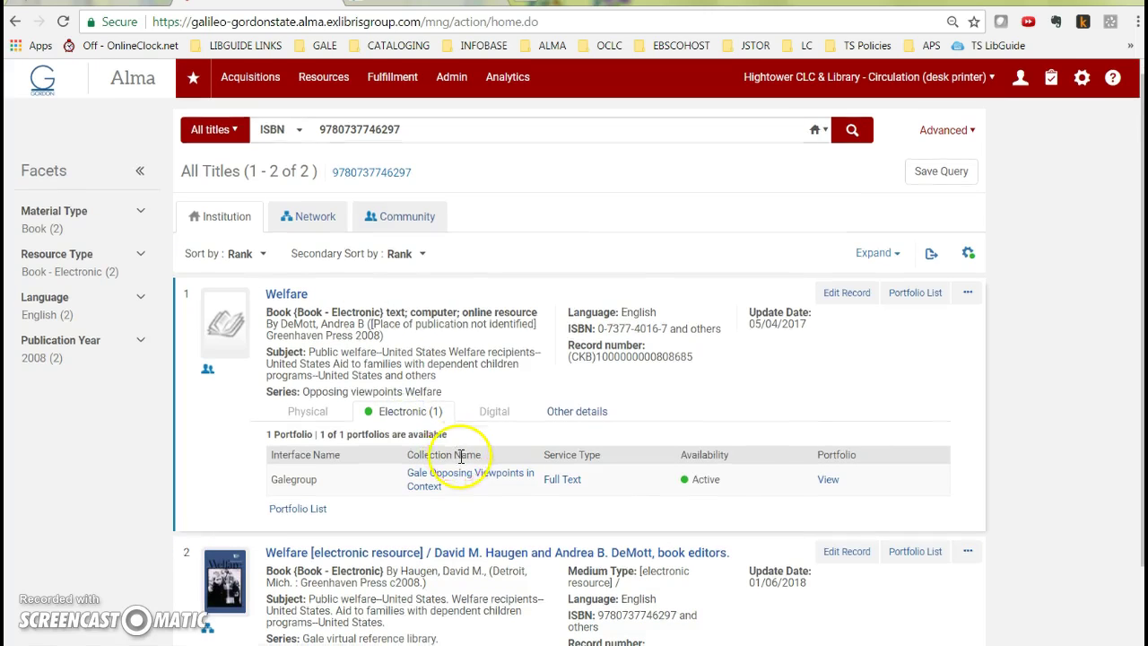
scroll(461, 458, down, 2)
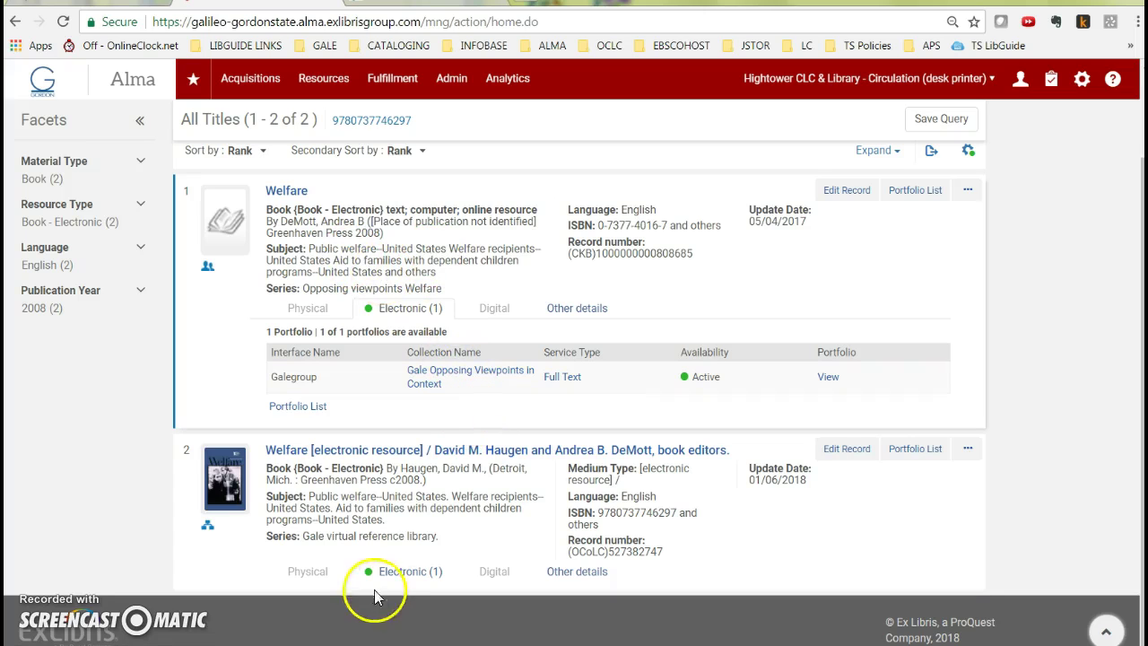
click(399, 576)
scroll(497, 592, down, 2)
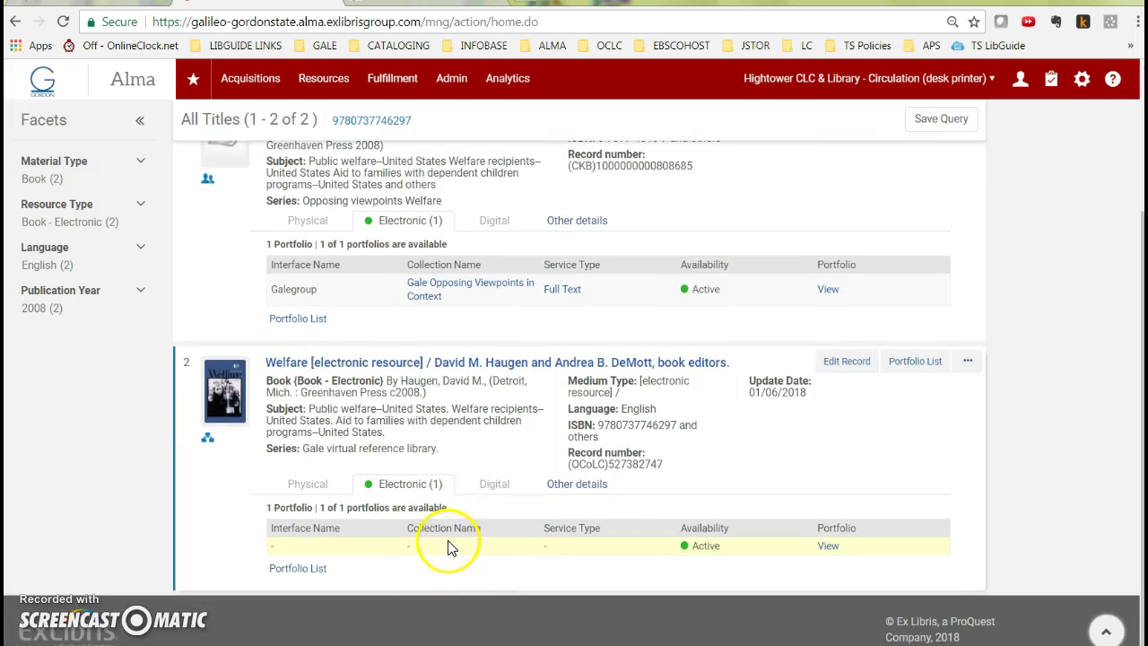
scroll(465, 559, up, 1)
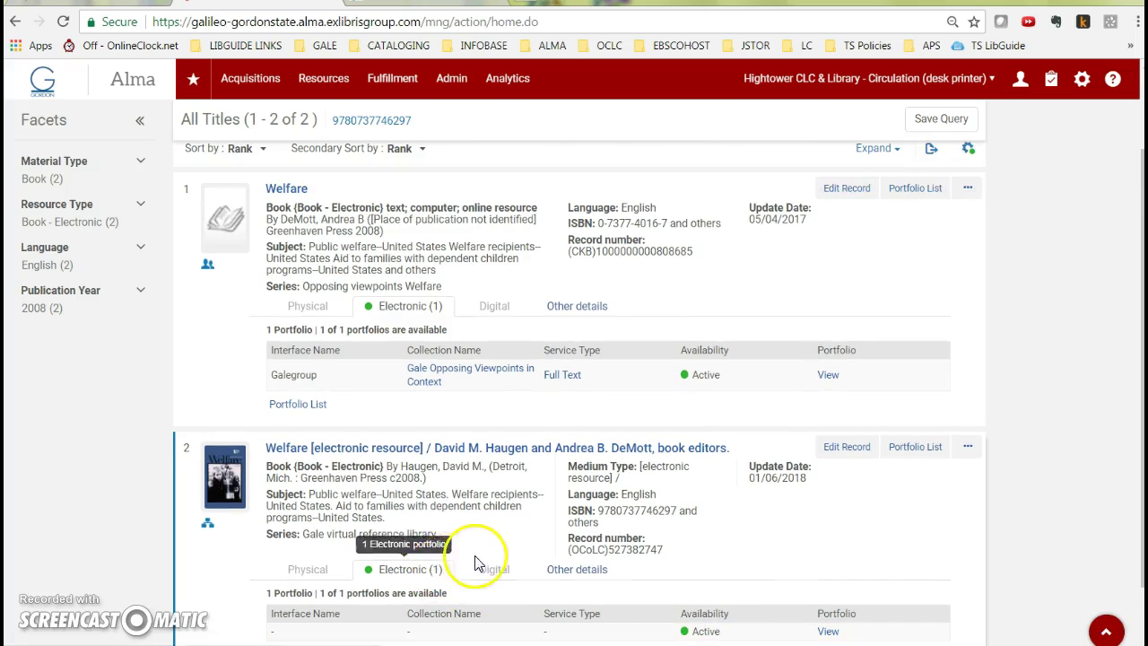
click(489, 557)
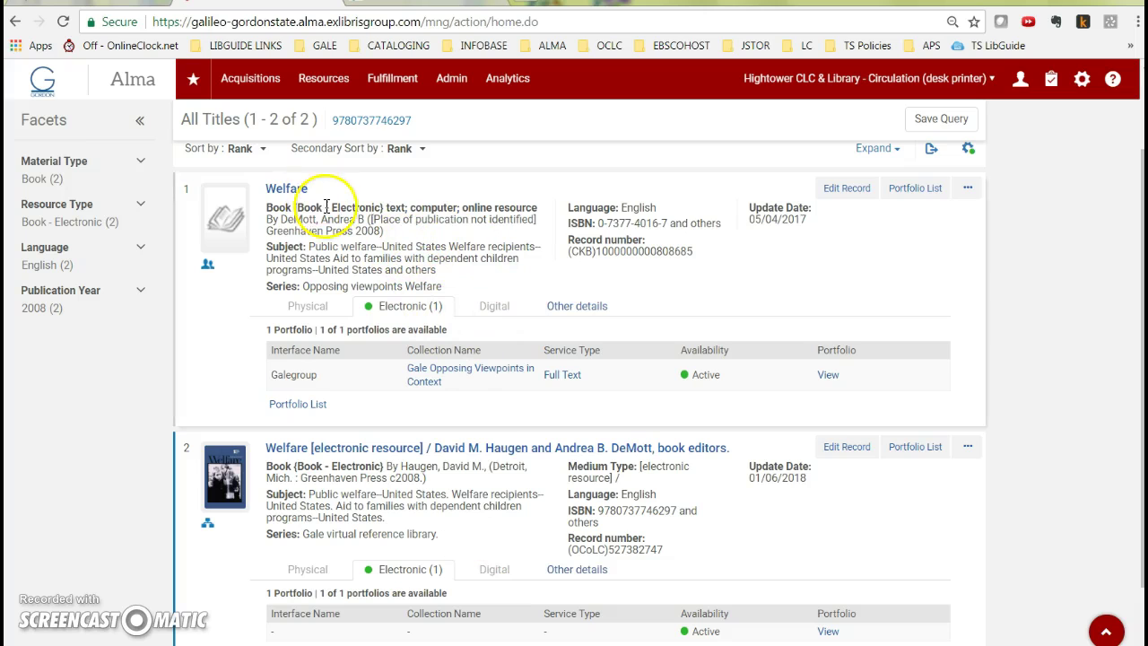
Compare the record number prefix, series and portfolio collection of the community Welfare record with those of the second Welfare record
scroll(573, 299, up, 1)
scroll(574, 299, up, 1)
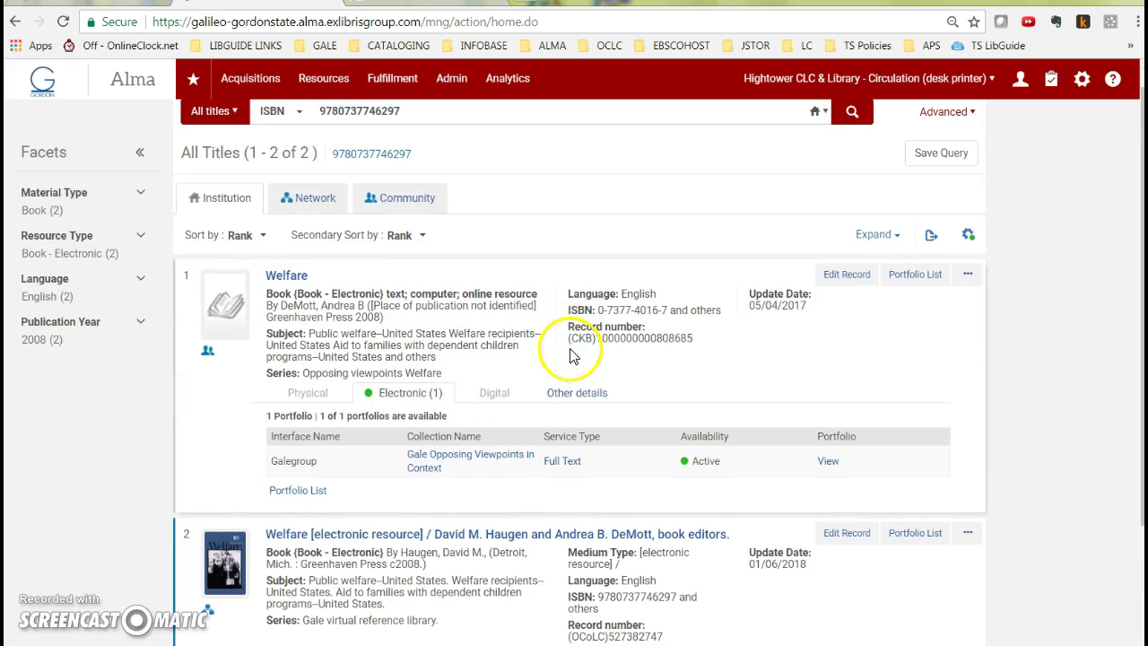
drag(601, 337, 601, 338)
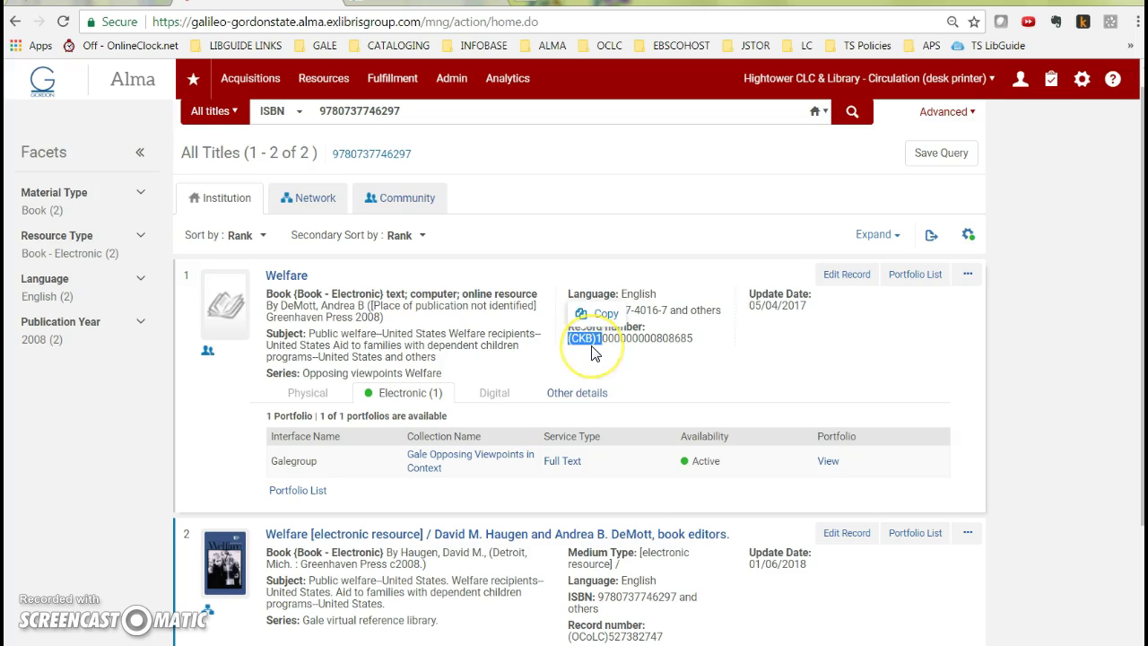
scroll(526, 372, down, 2)
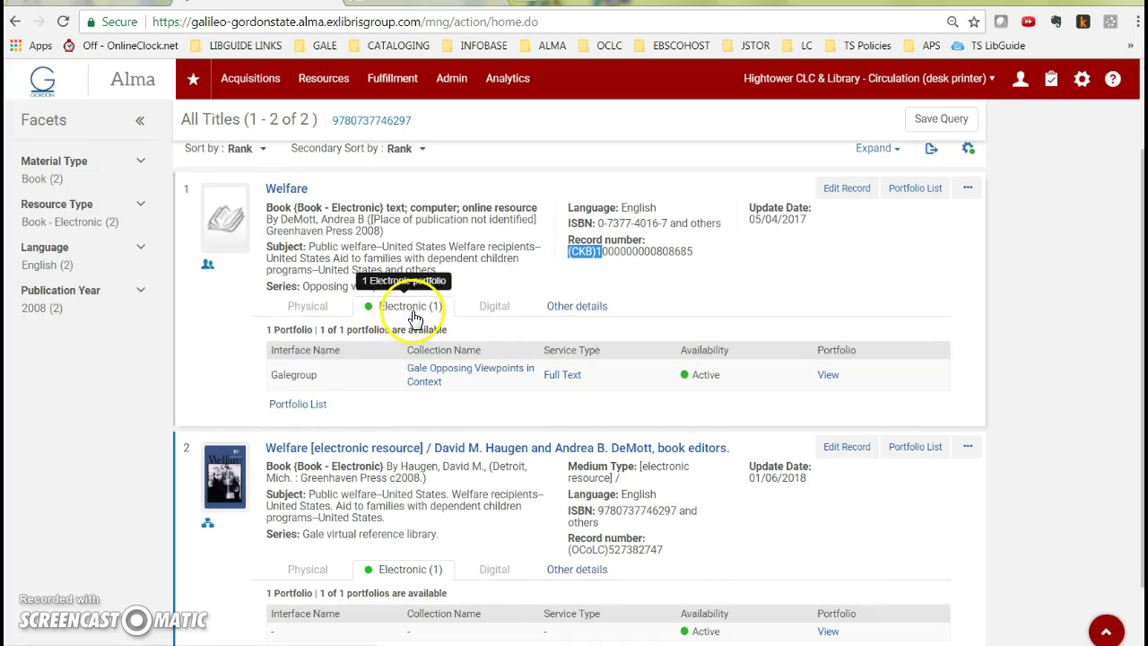
click(436, 381)
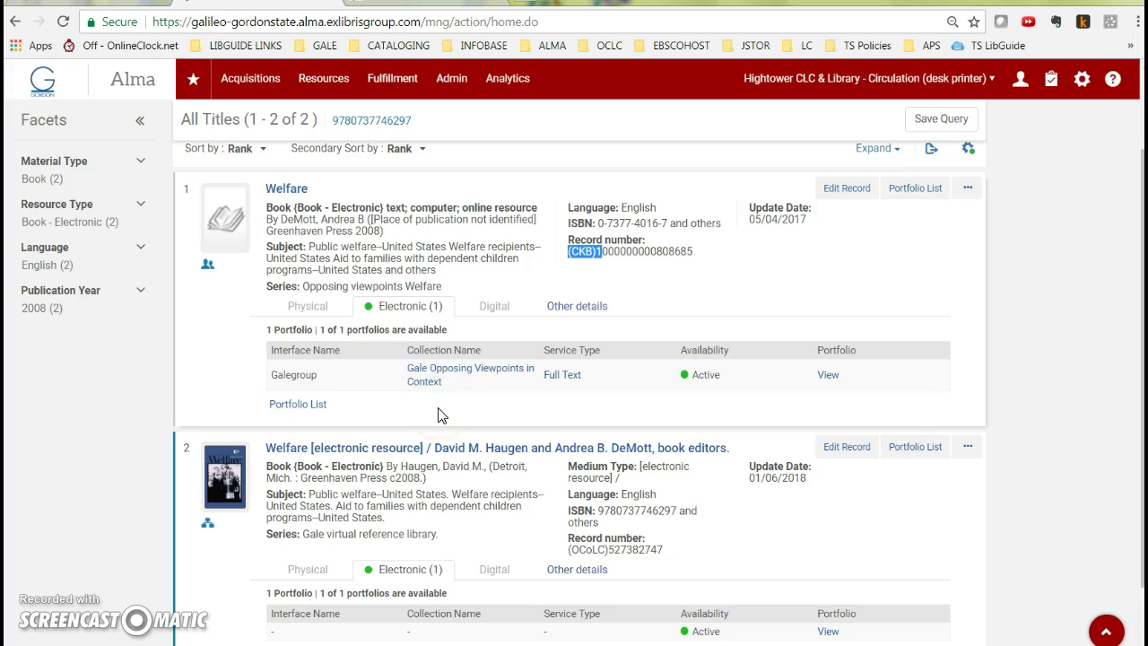
scroll(397, 433, down, 1)
click(187, 377)
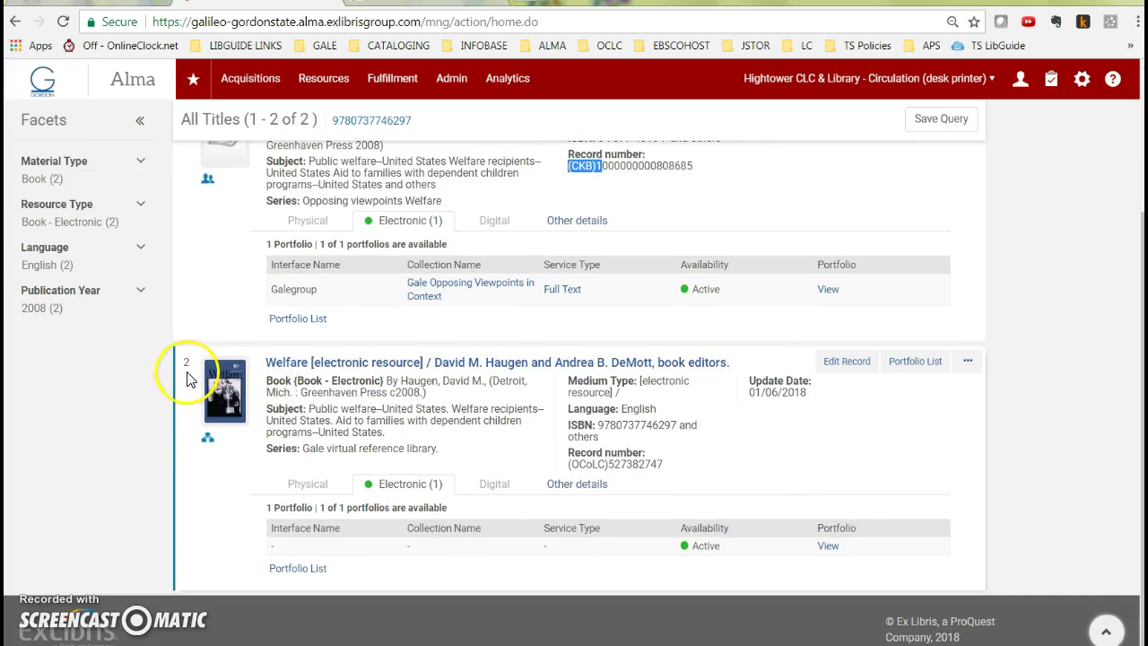
click(390, 447)
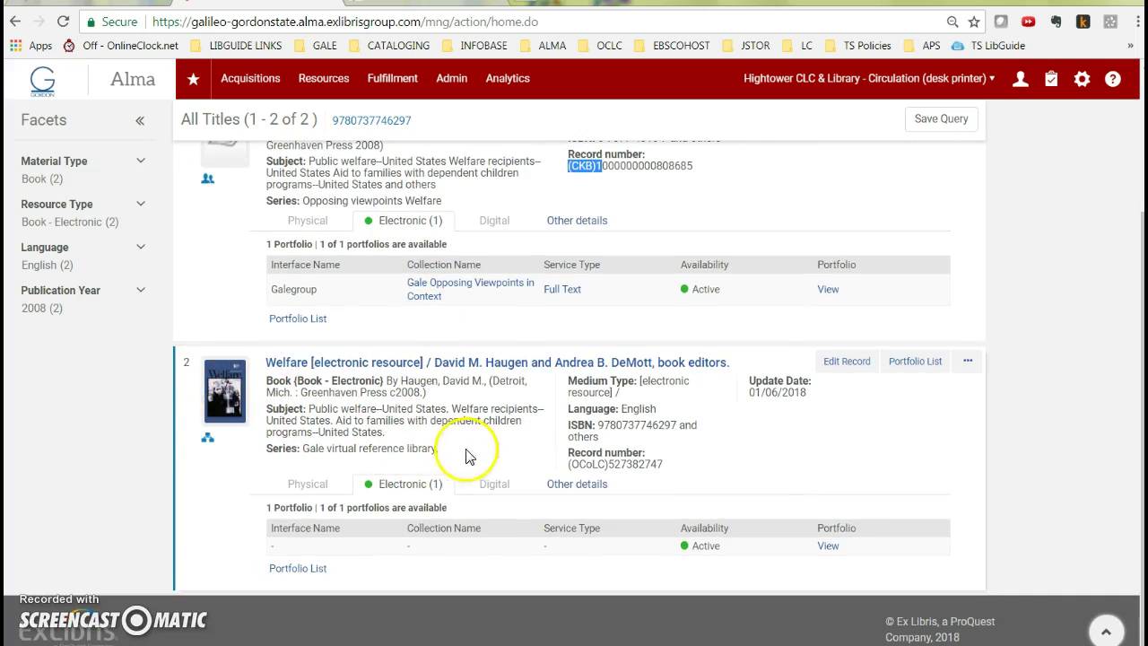
scroll(467, 455, up, 2)
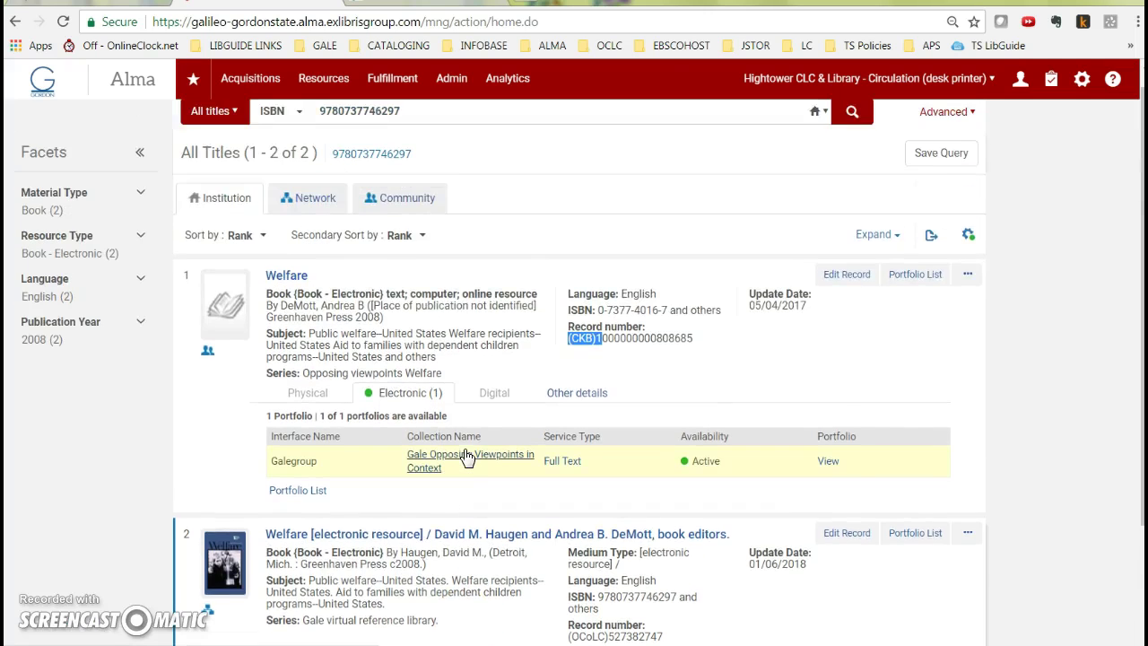
scroll(461, 455, down, 2)
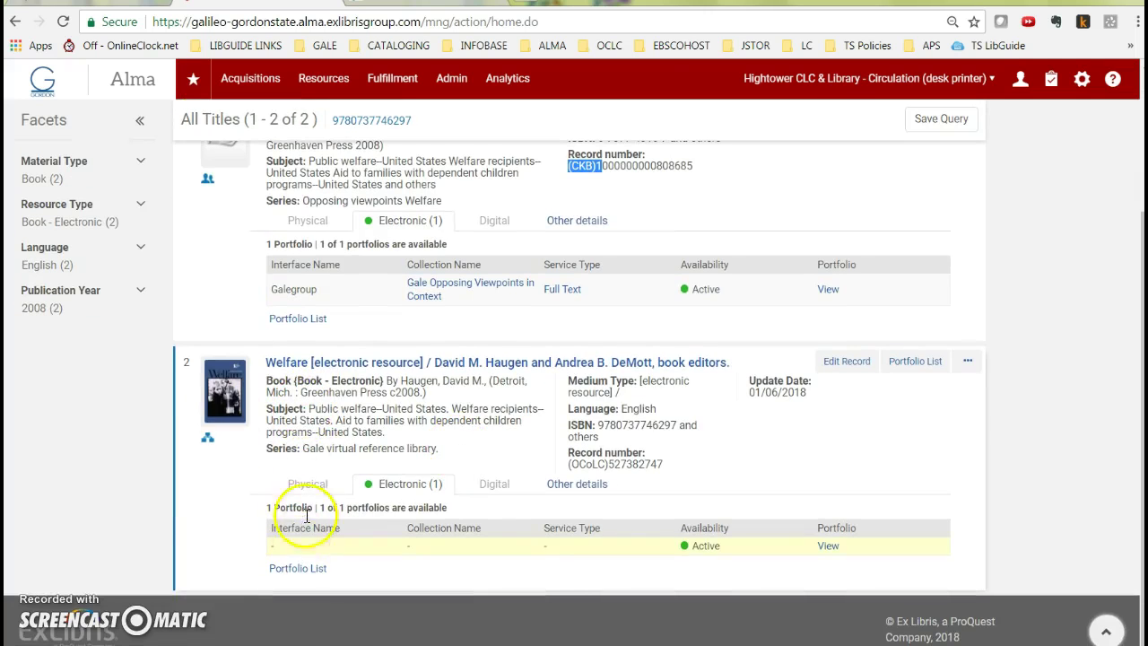
Open the portfolio list of the second Welfare record, select its standalone portfolio and start linking it to the community
click(299, 568)
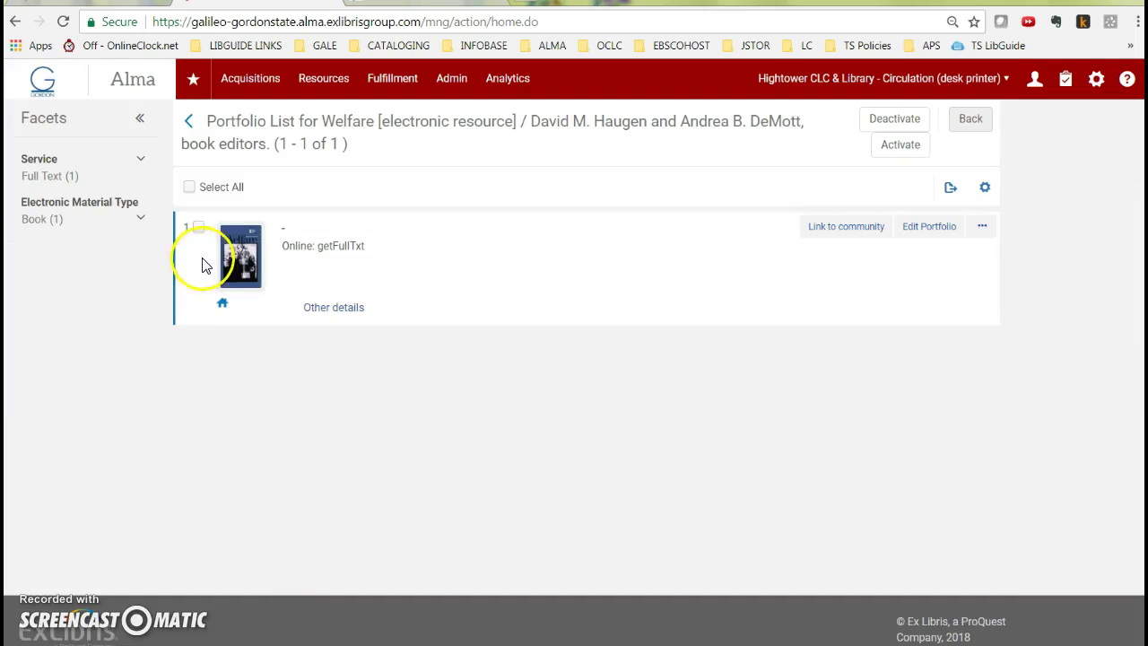
click(198, 227)
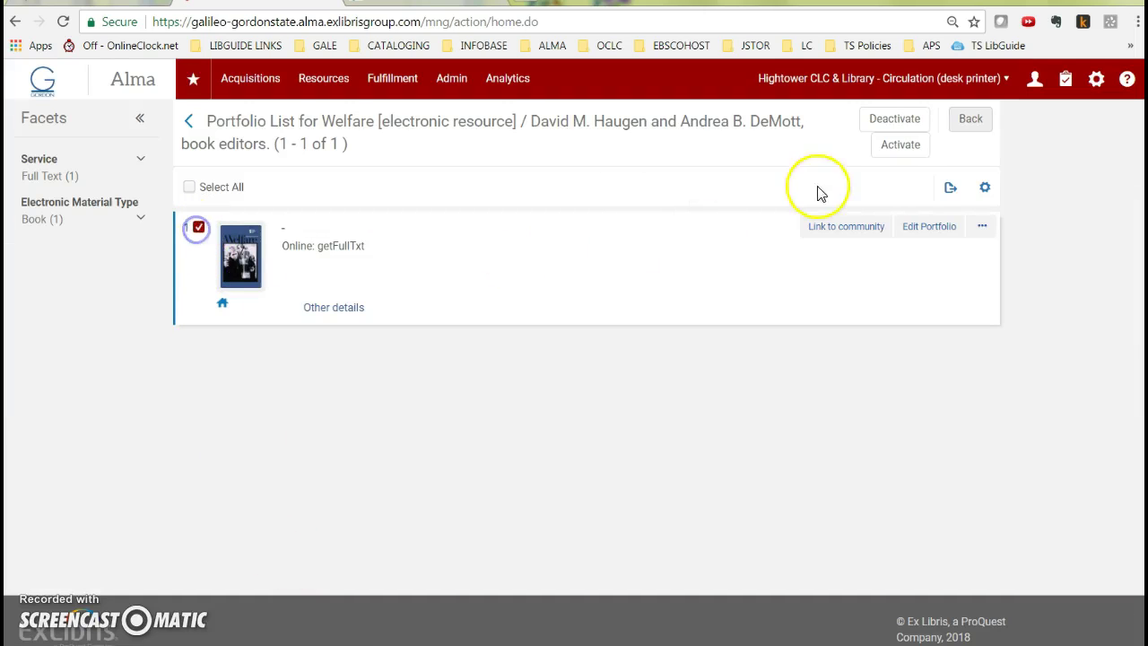
click(844, 230)
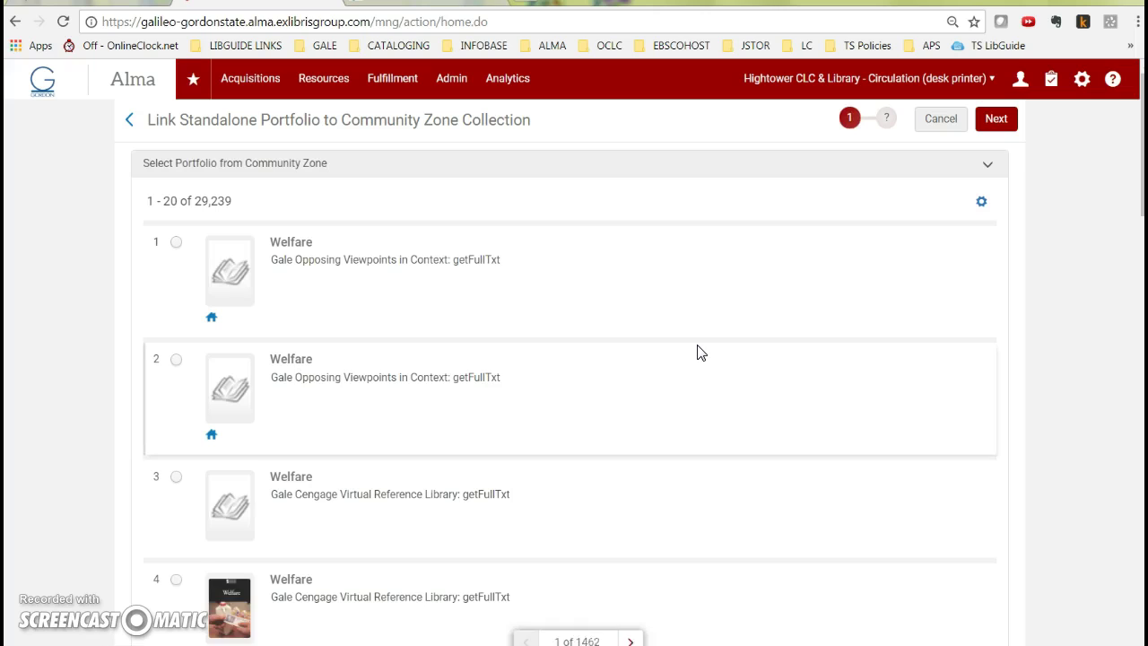
click(568, 371)
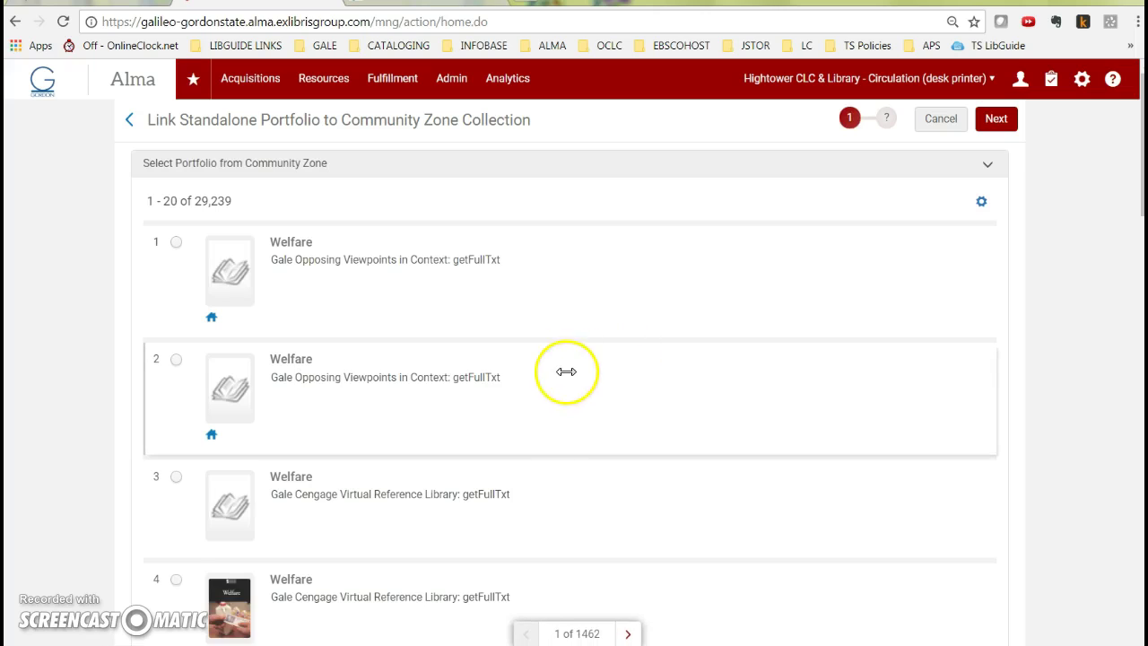
Choose the third Welfare portfolio, from Gale Cengage Virtual Reference Library, as the Community Zone match and continue
scroll(567, 376, down, 2)
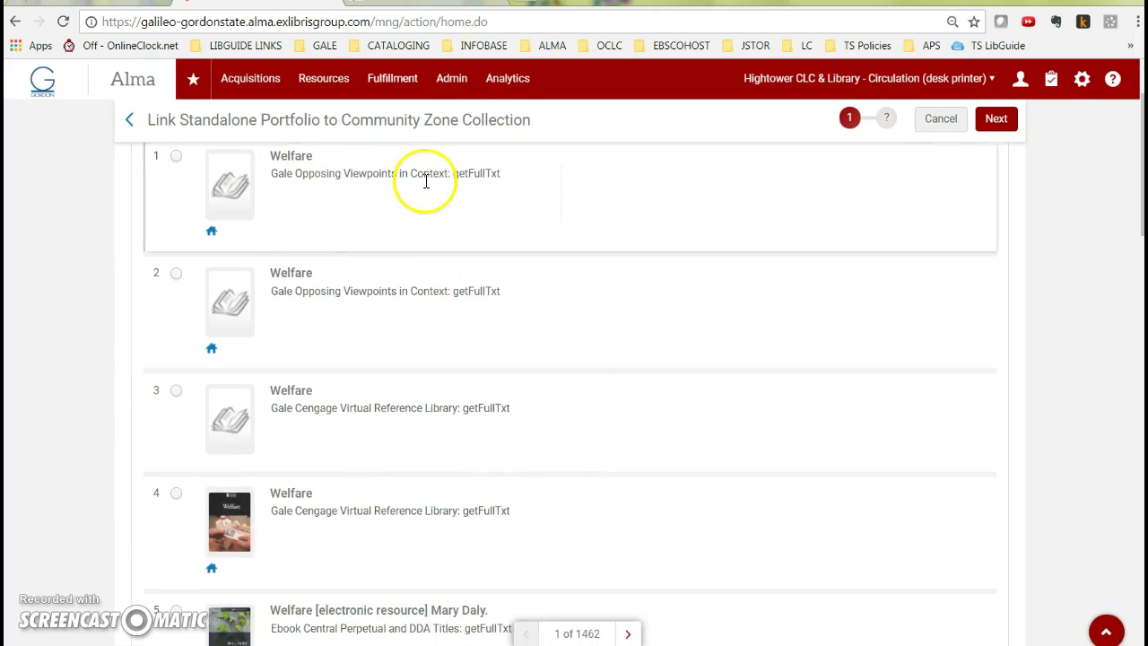
scroll(410, 243, down, 1)
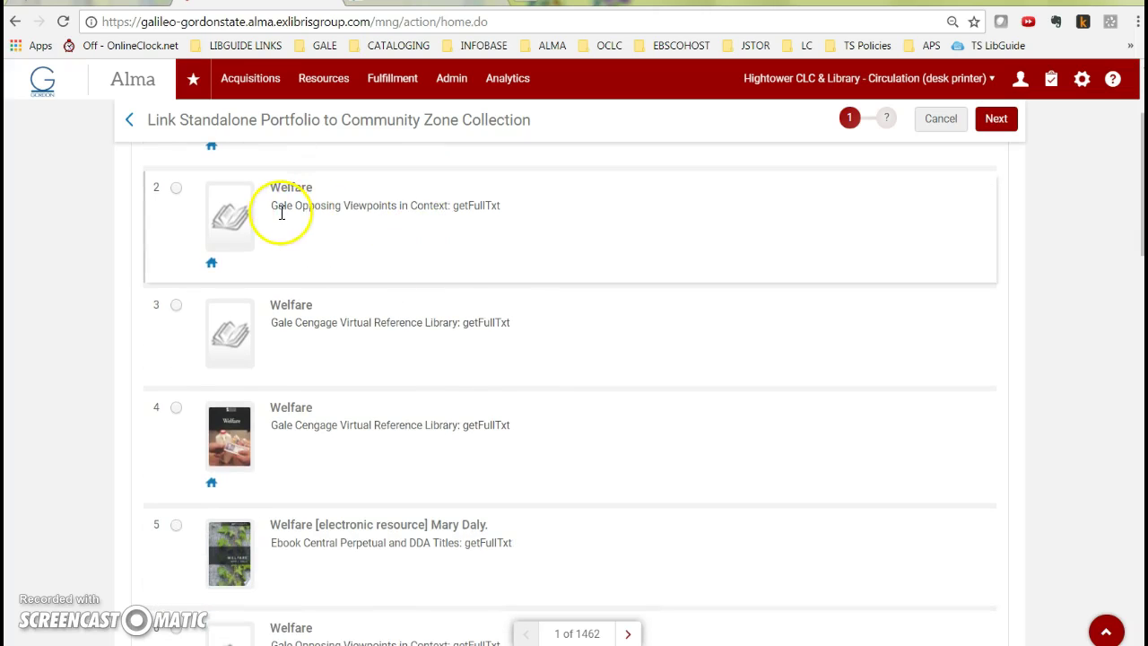
scroll(280, 353, down, 1)
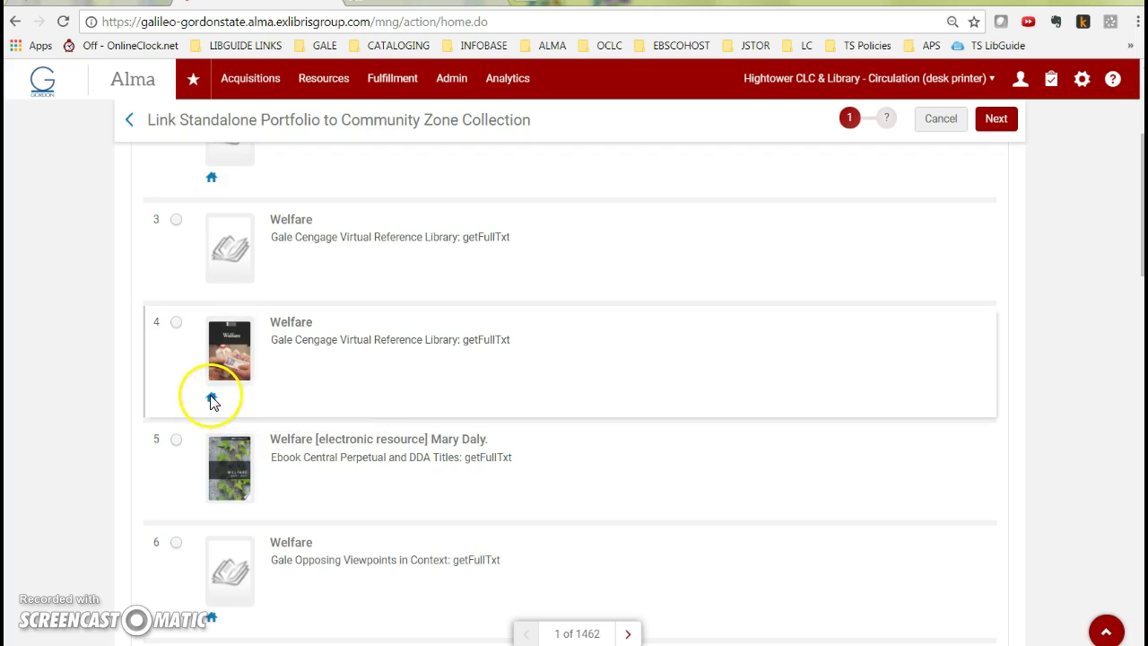
click(174, 222)
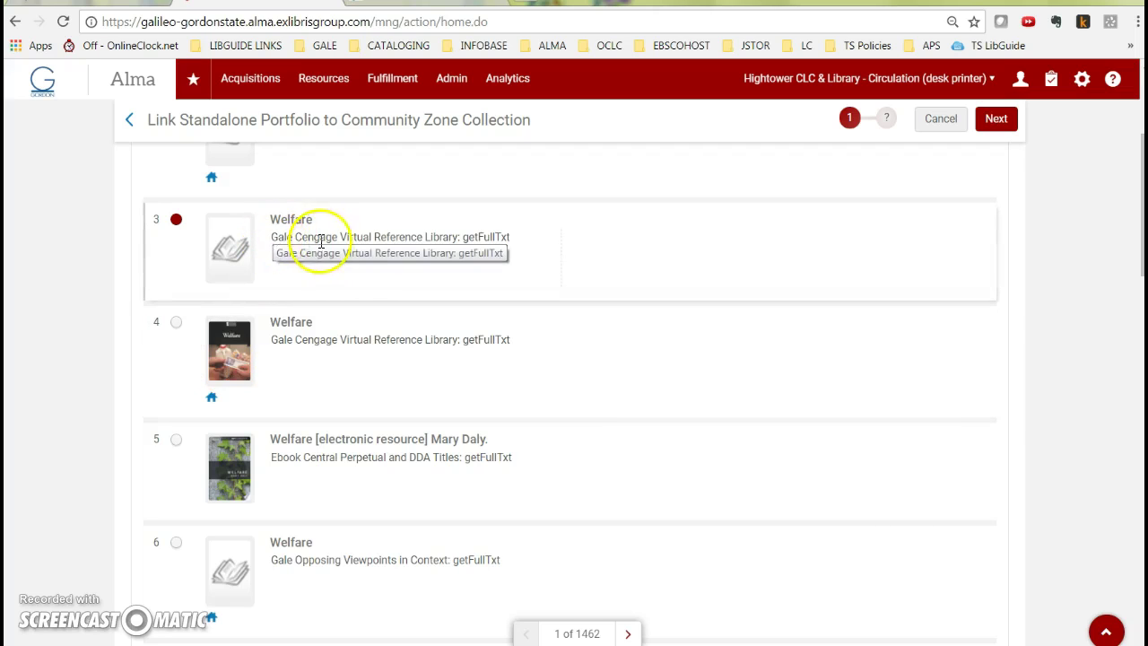
scroll(884, 192, up, 2)
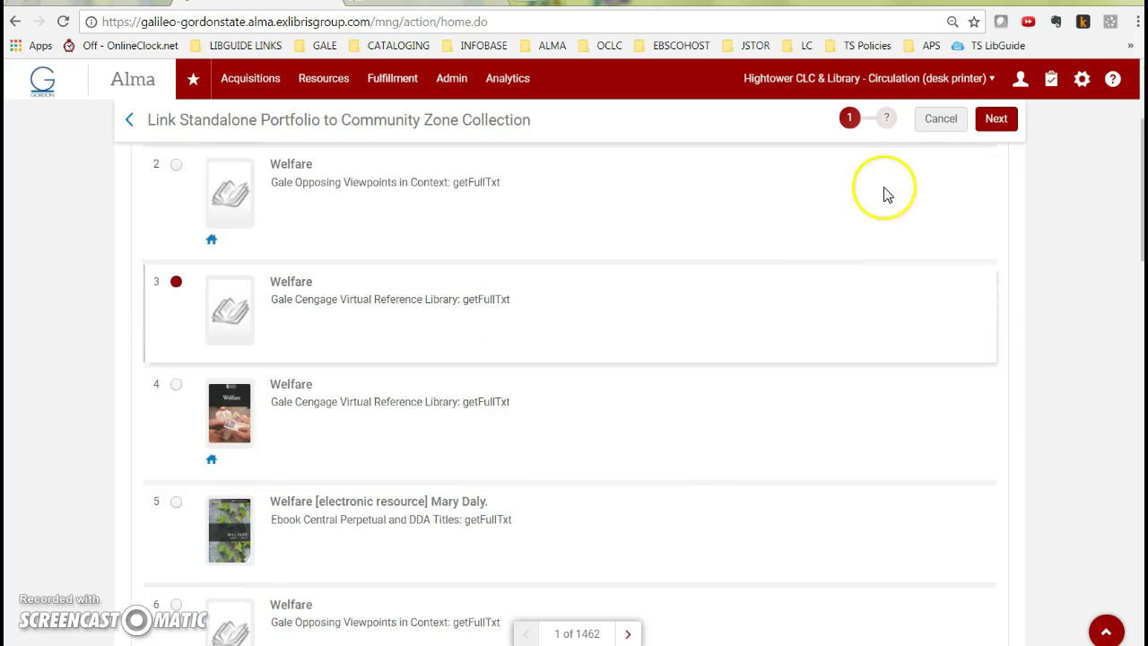
click(997, 120)
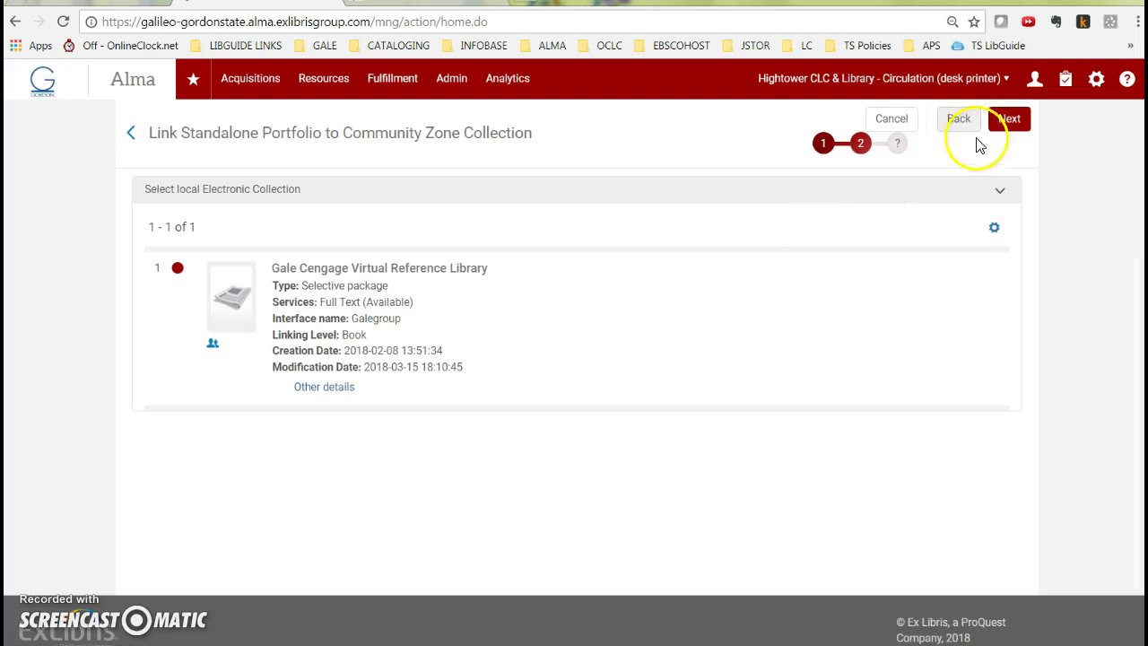
Accept the Gale Cengage Virtual Reference Library collection and community descriptive metadata, and link the portfolio to the community
click(1010, 121)
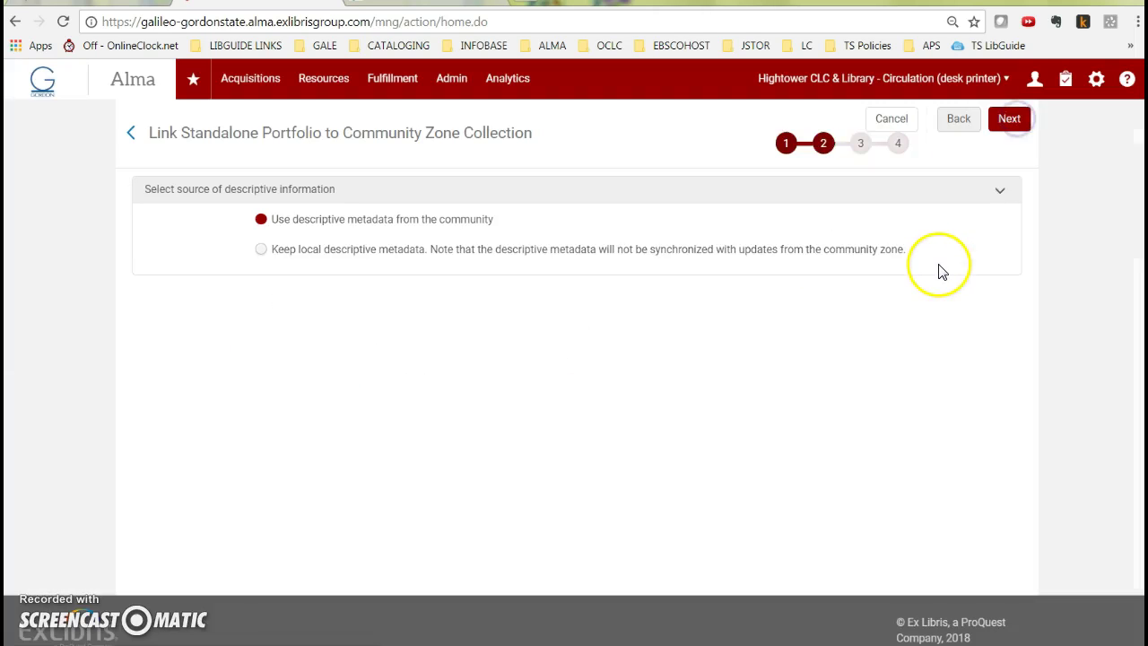
click(1011, 119)
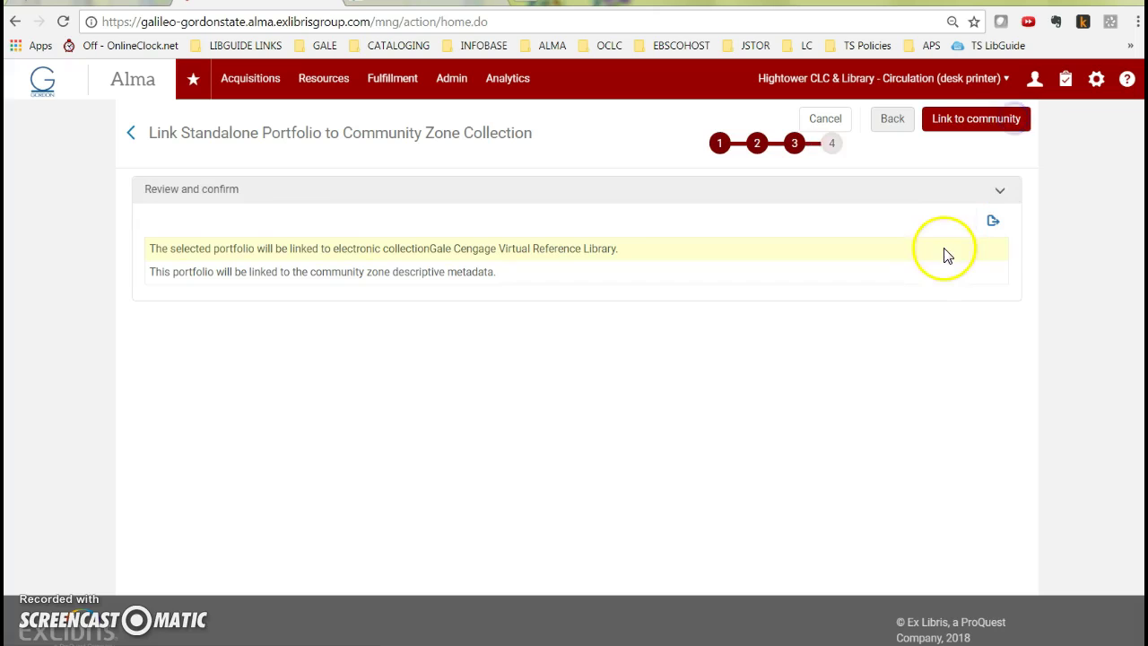
click(963, 120)
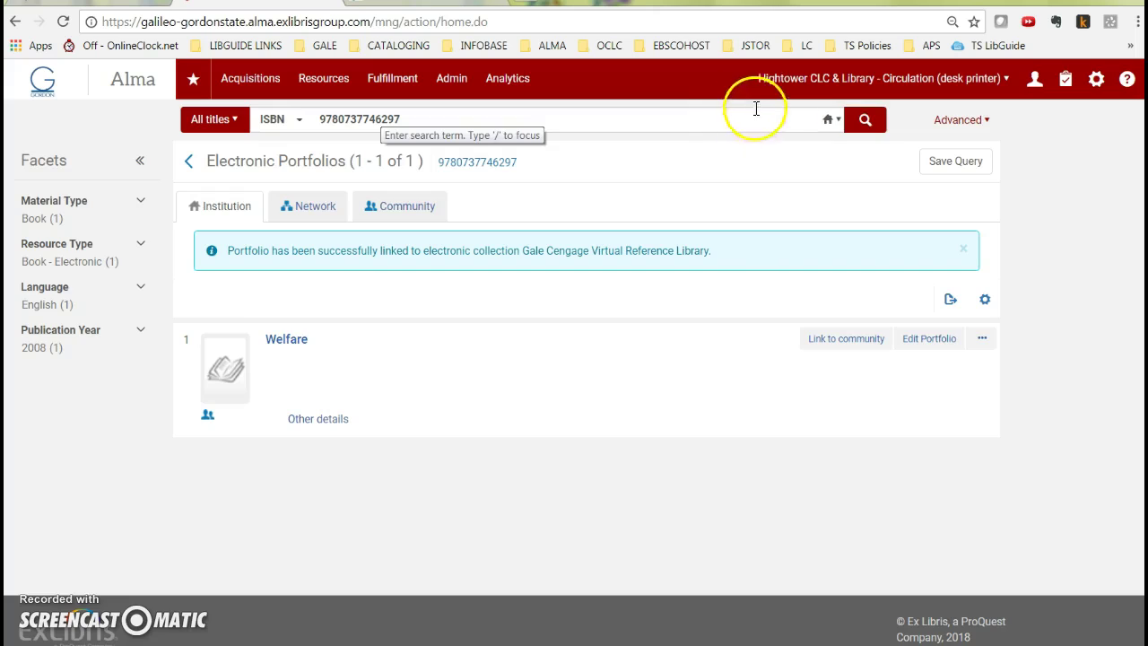
click(865, 120)
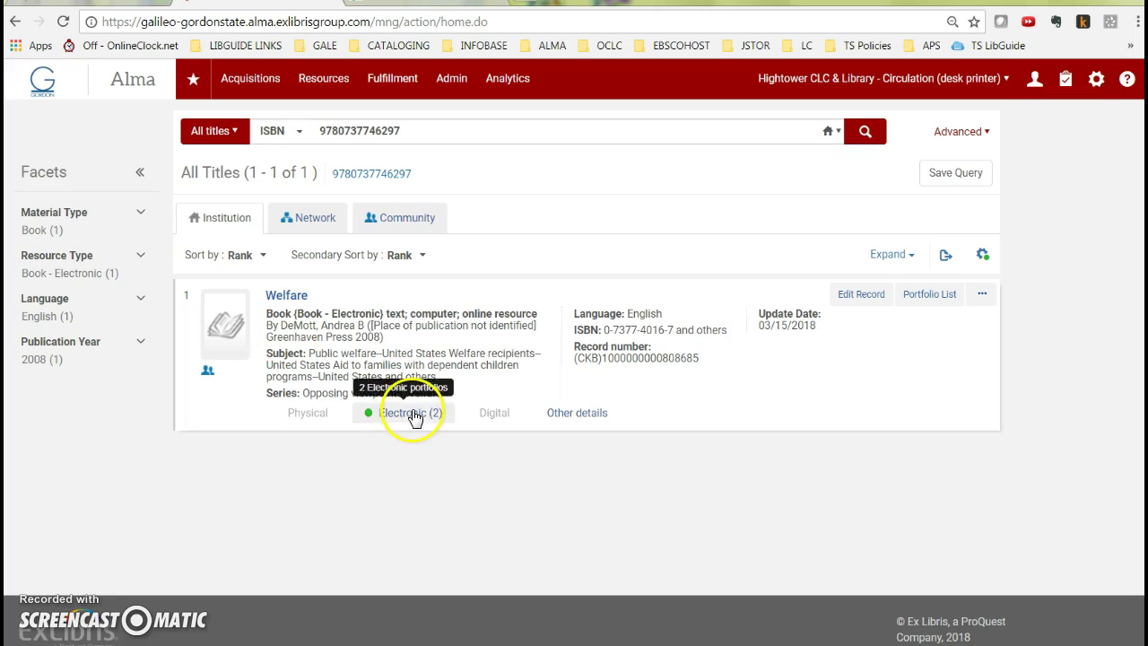
click(411, 413)
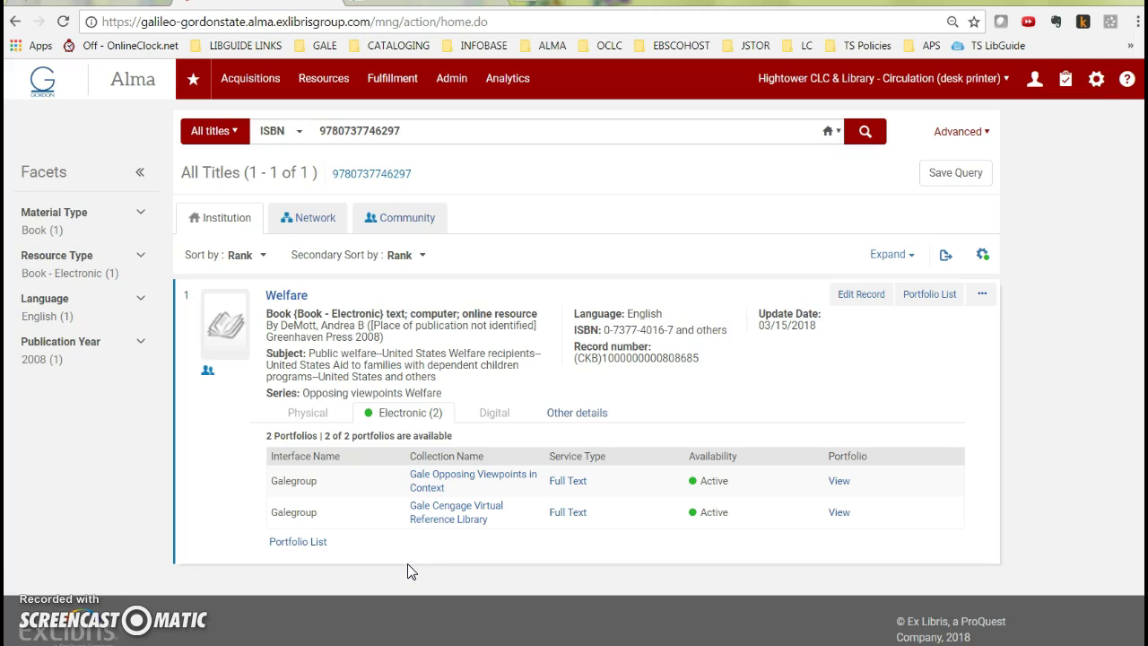
click(419, 525)
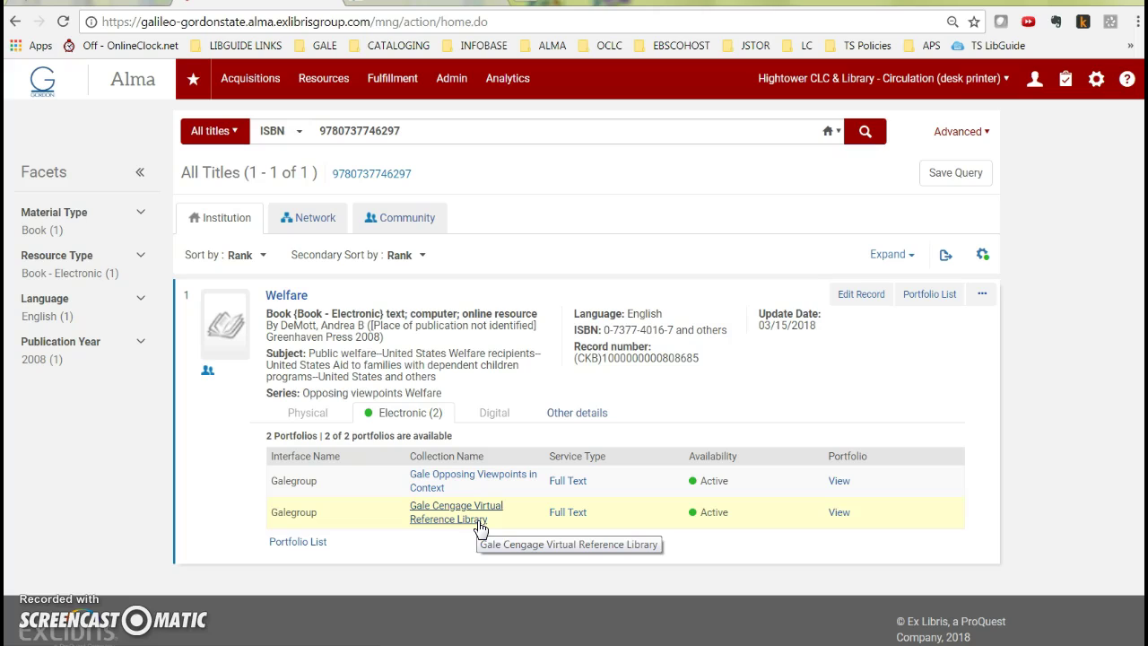
drag(569, 380, 599, 358)
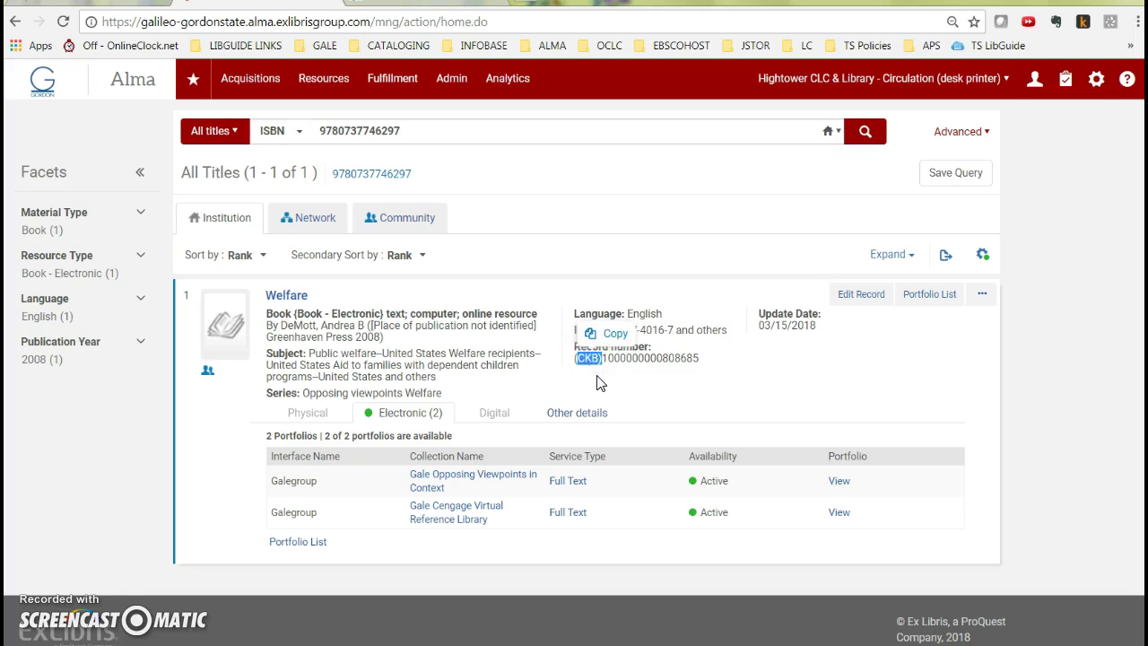
click(410, 422)
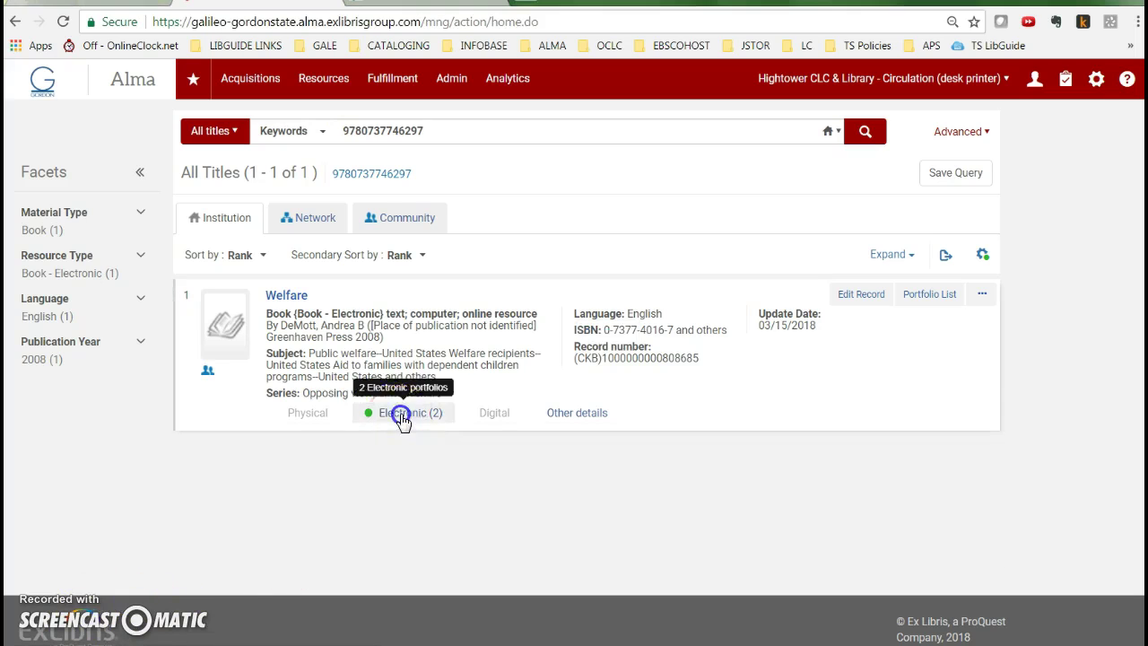
Show the Welfare record's electronic portfolios, and search all titles in the institution by keyword for 527382747
click(402, 413)
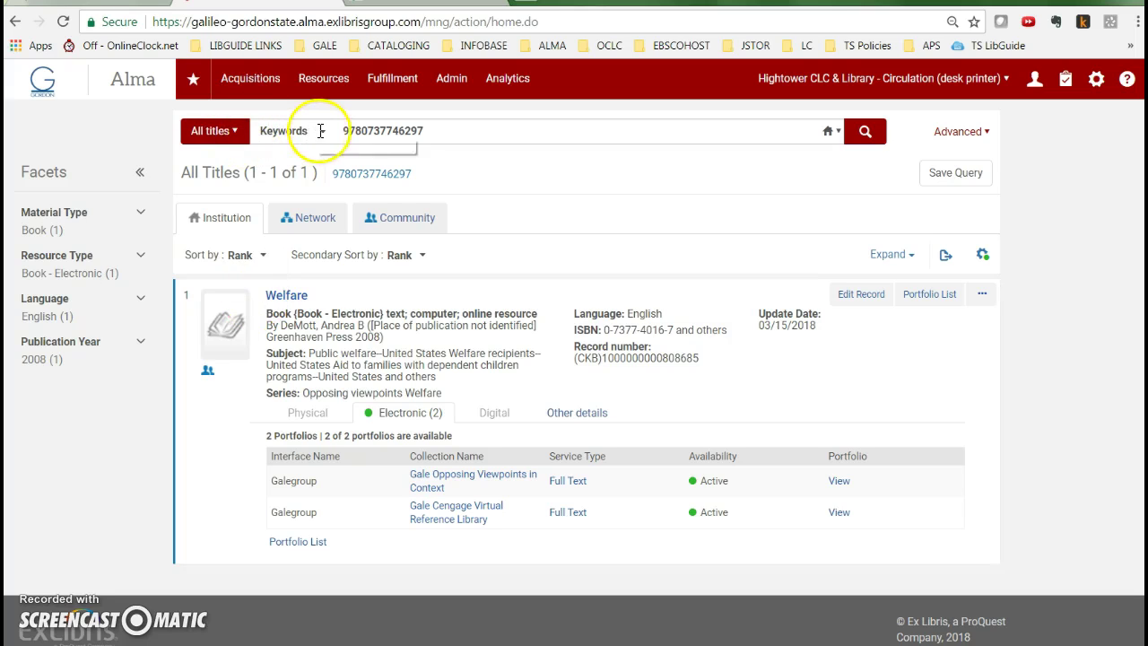
drag(440, 130, 294, 129)
text(527382747)
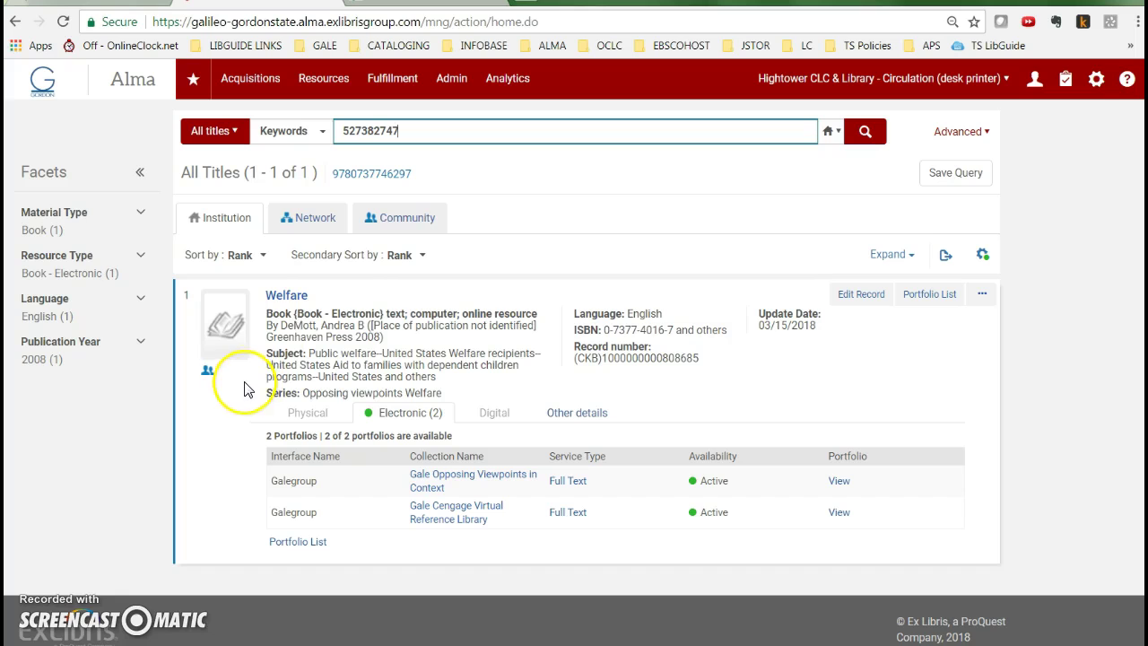
click(862, 131)
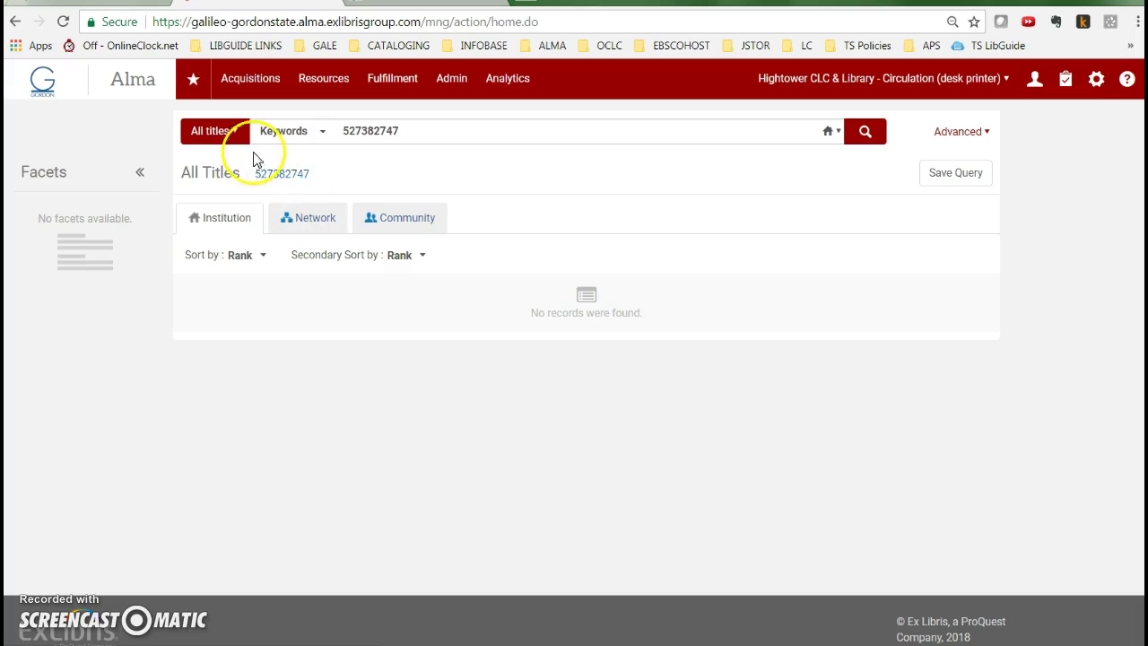
drag(417, 131, 281, 128)
key(BackSpace)
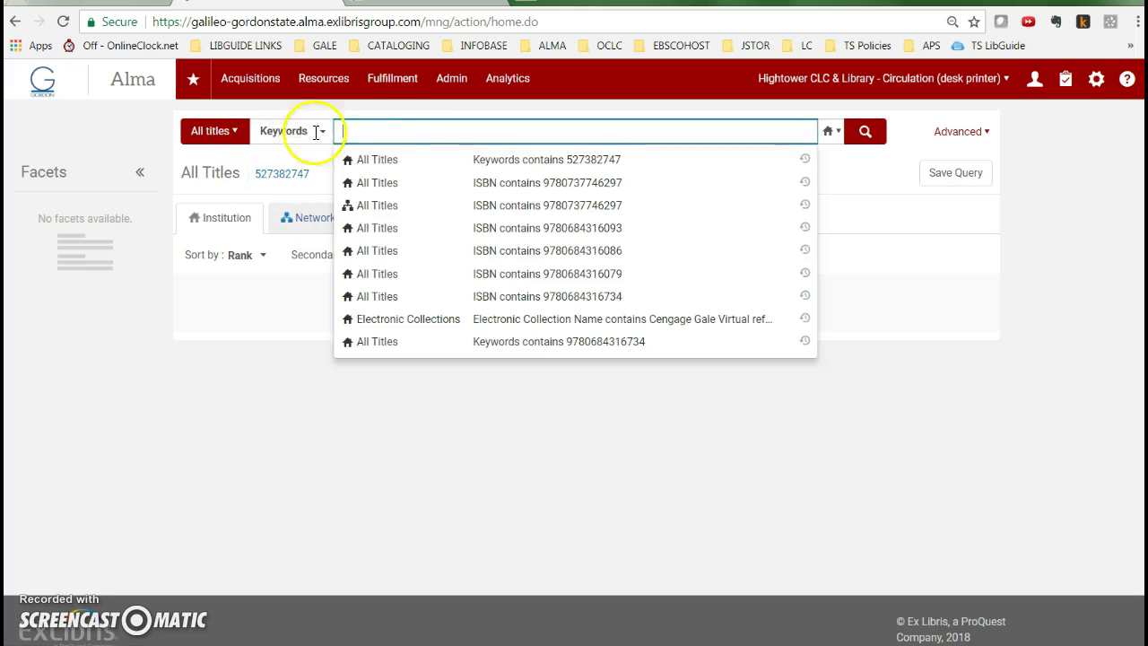
click(578, 184)
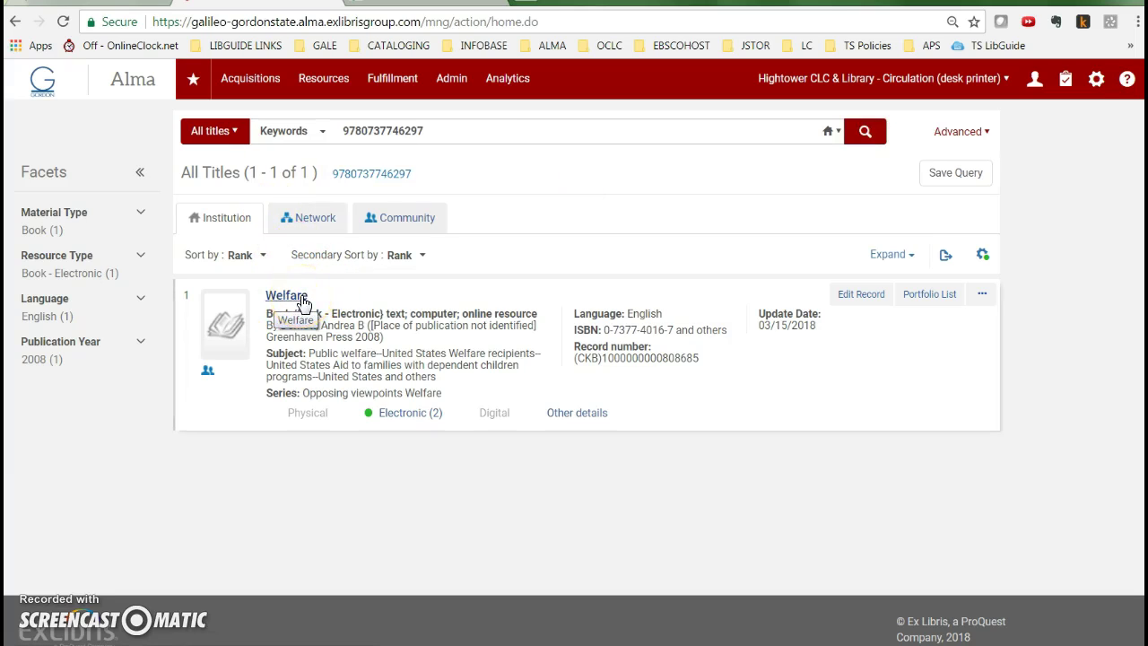
click(401, 413)
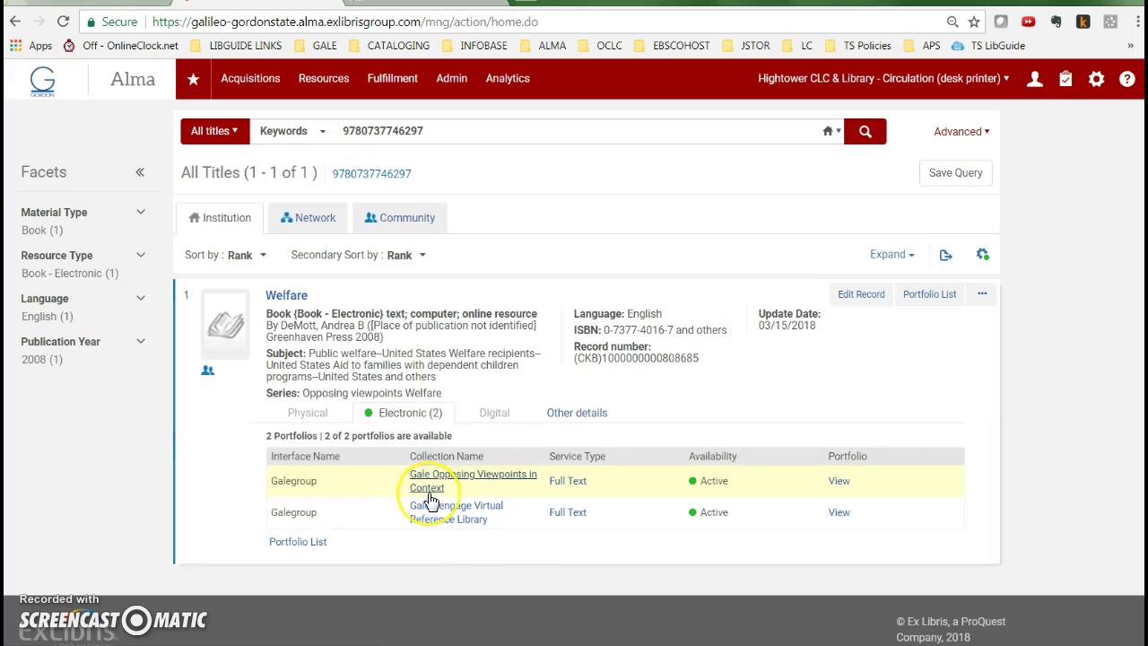